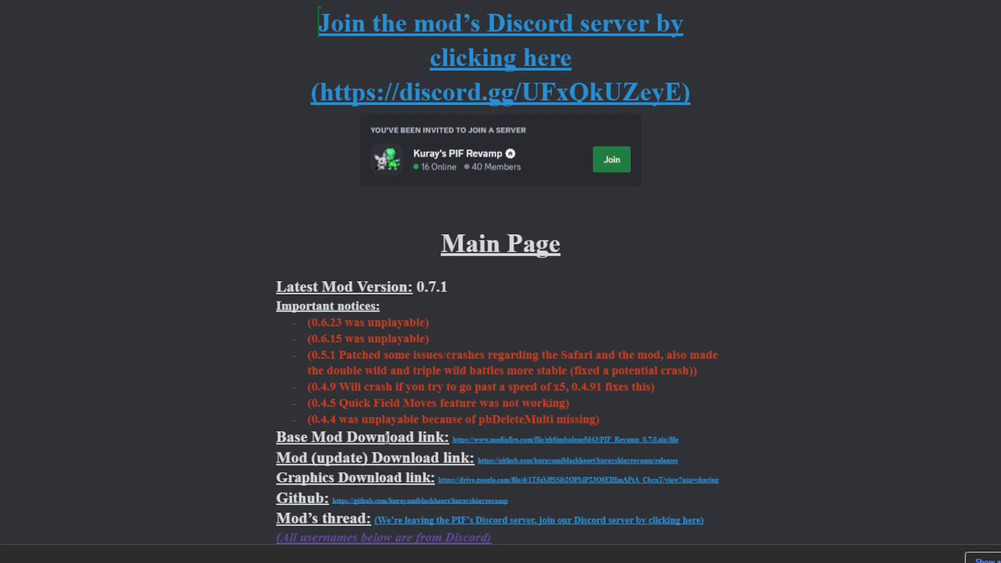
Review the base mod, mod update and graphics download links on the mod's main page
drag(277, 432, 343, 436)
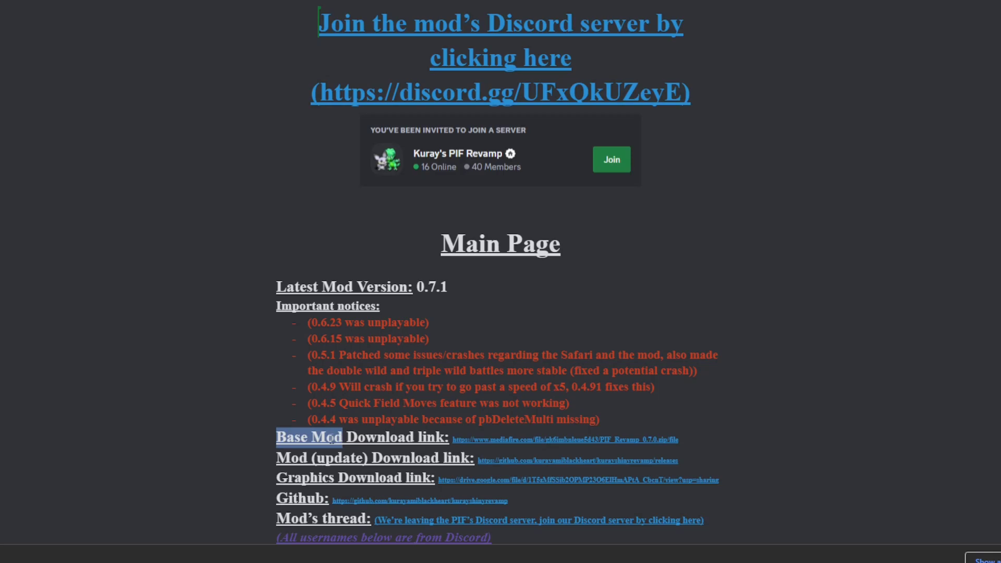
click(277, 434)
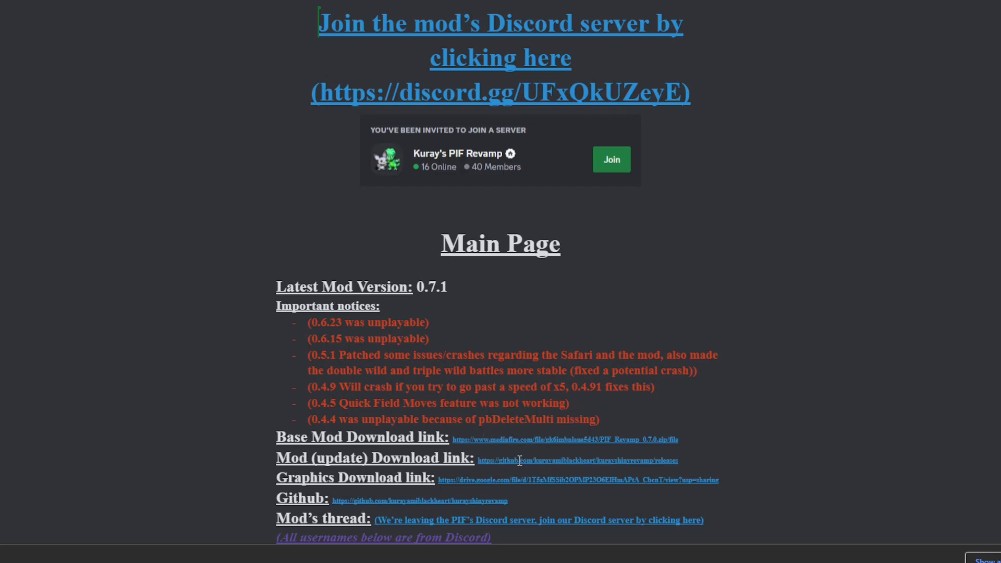
click(524, 480)
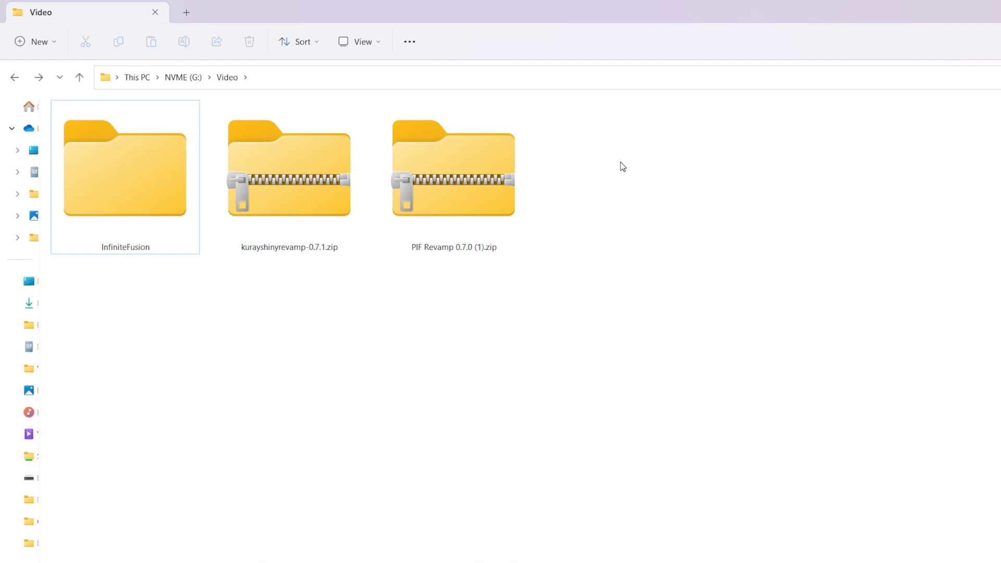
click(457, 111)
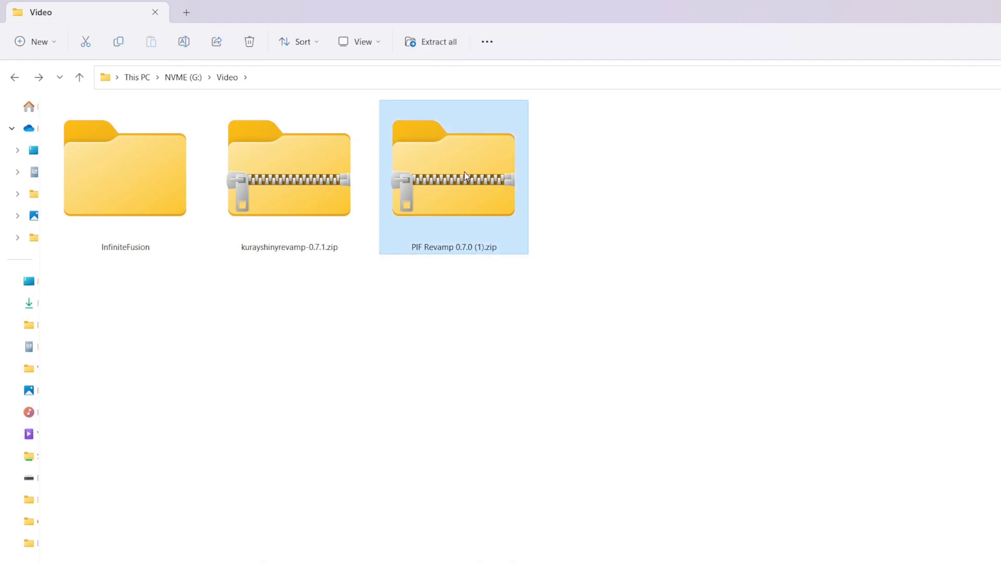
click(283, 171)
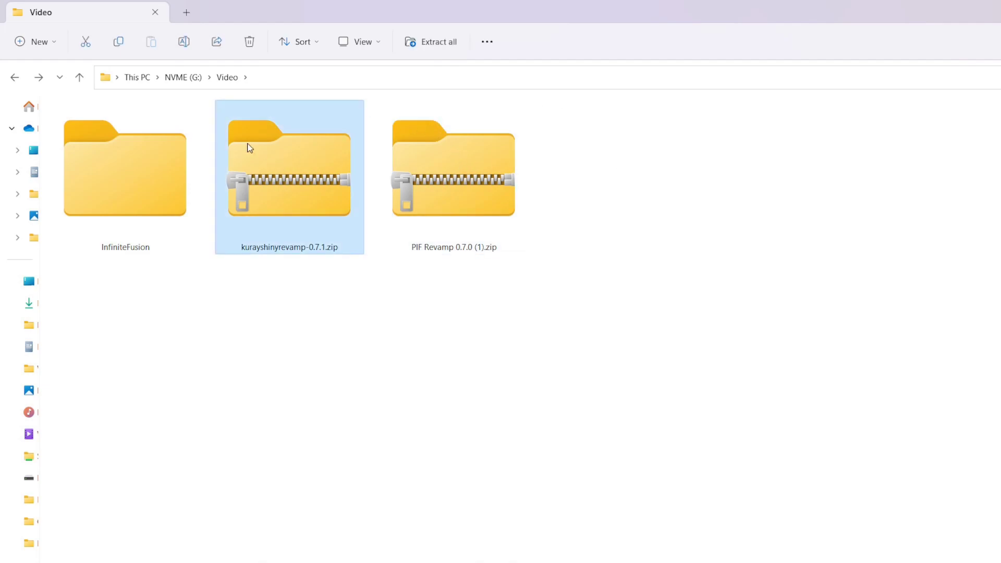
click(113, 167)
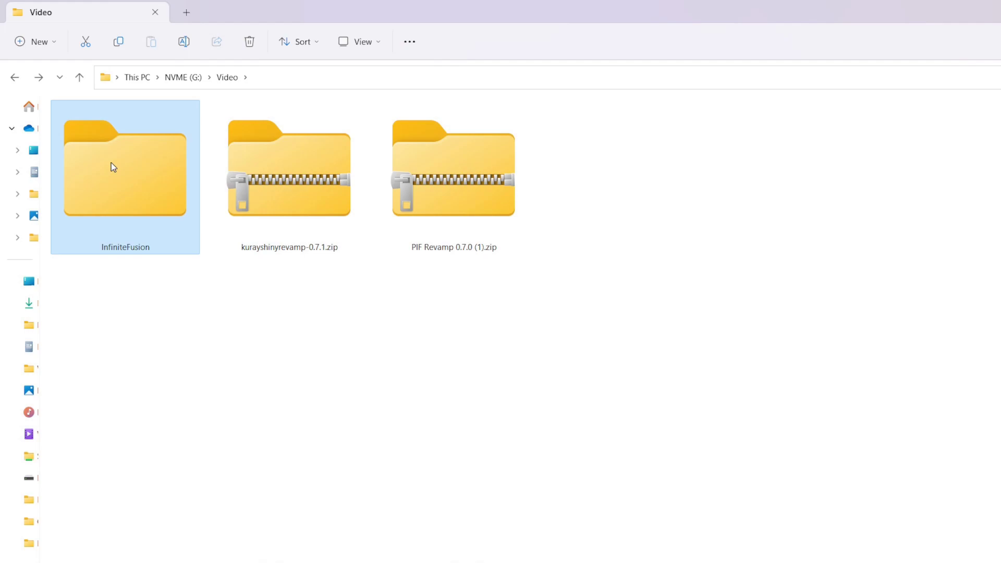
click(470, 164)
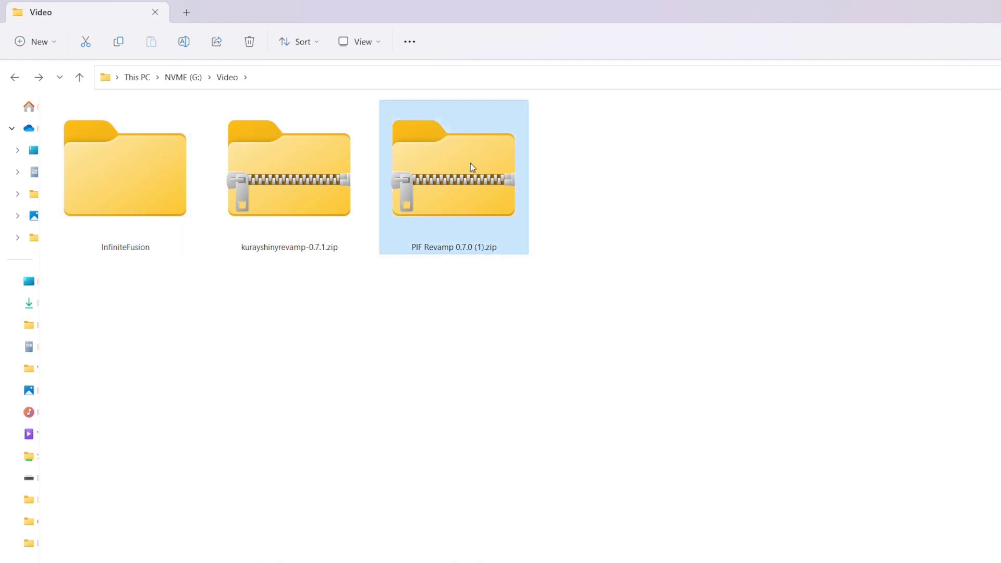
click(139, 161)
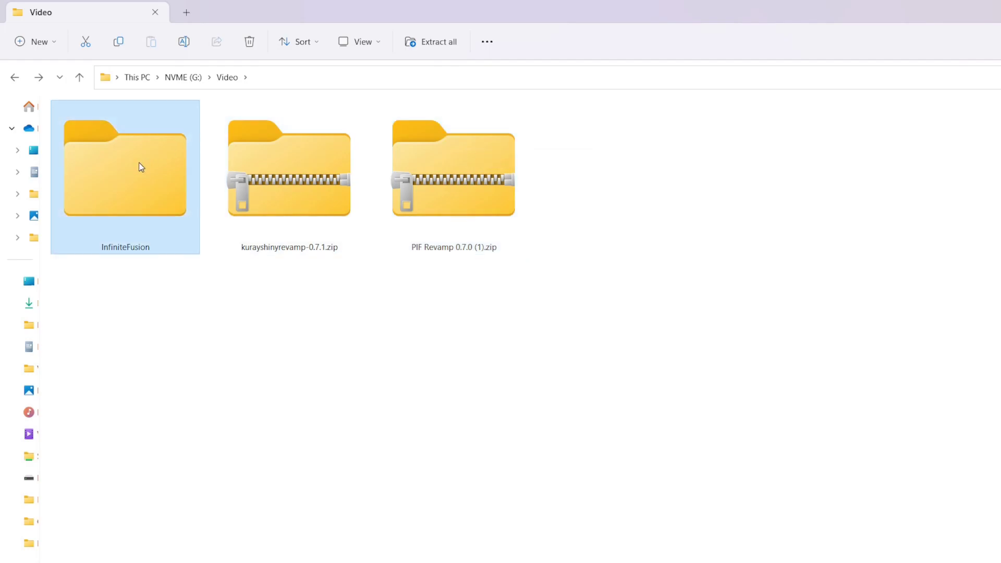
Open the PIF Revamp 0.7.0 (1).zip archive from the Video folder with WinRAR
click(447, 164)
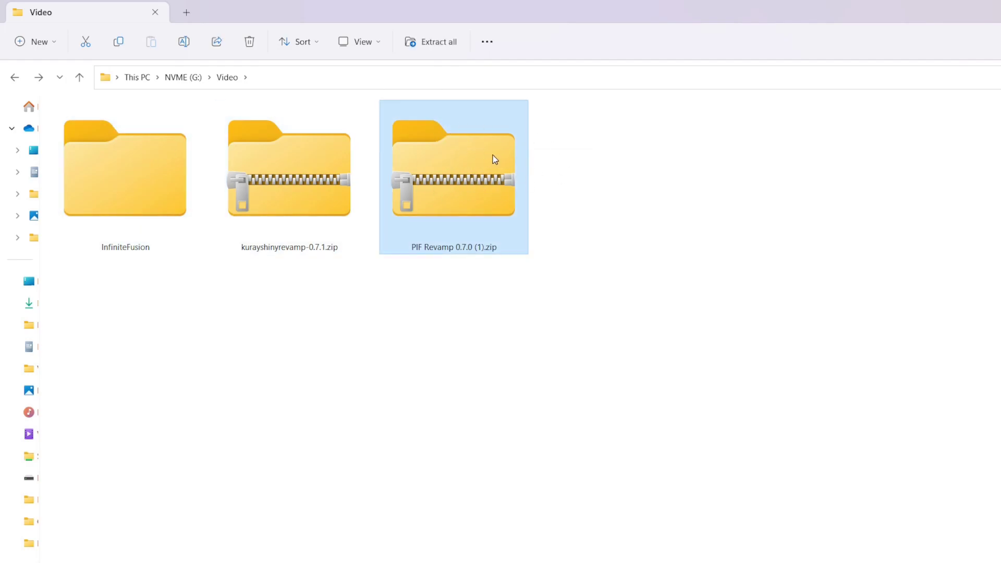
right_click(463, 173)
mouse_move(538, 246)
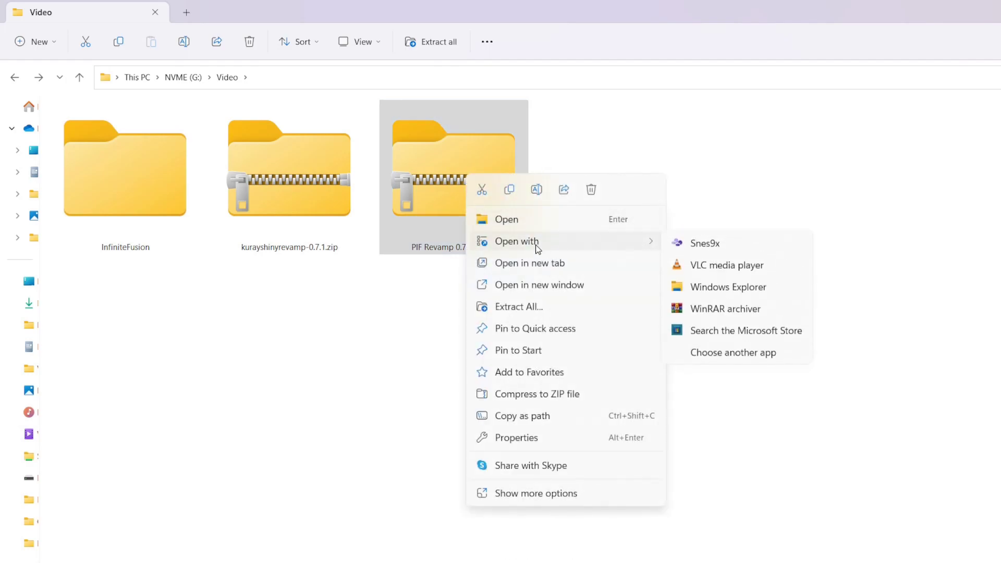
click(717, 310)
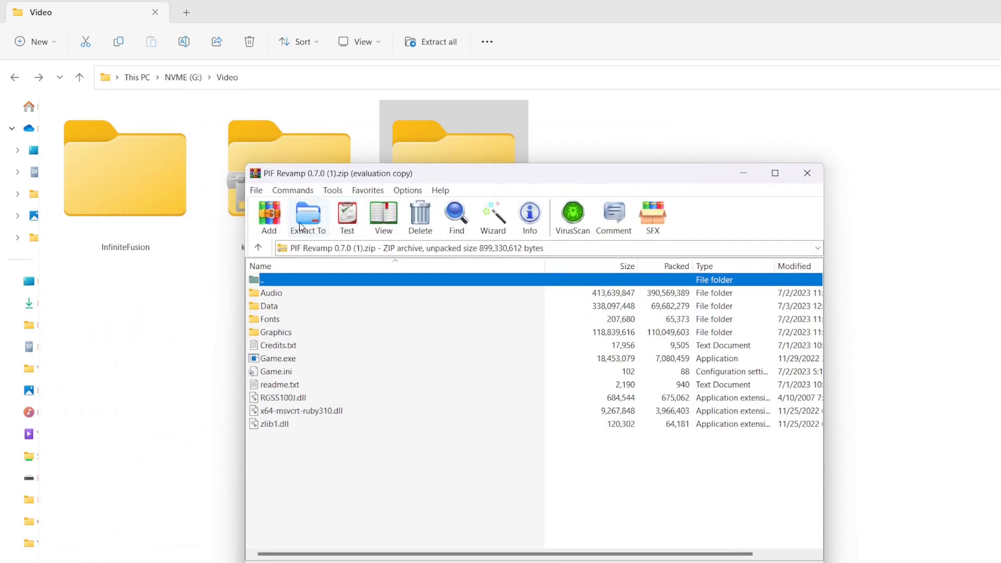
Extract the base mod archive's contents into the G:\Video\InfiniteFusion folder
click(308, 218)
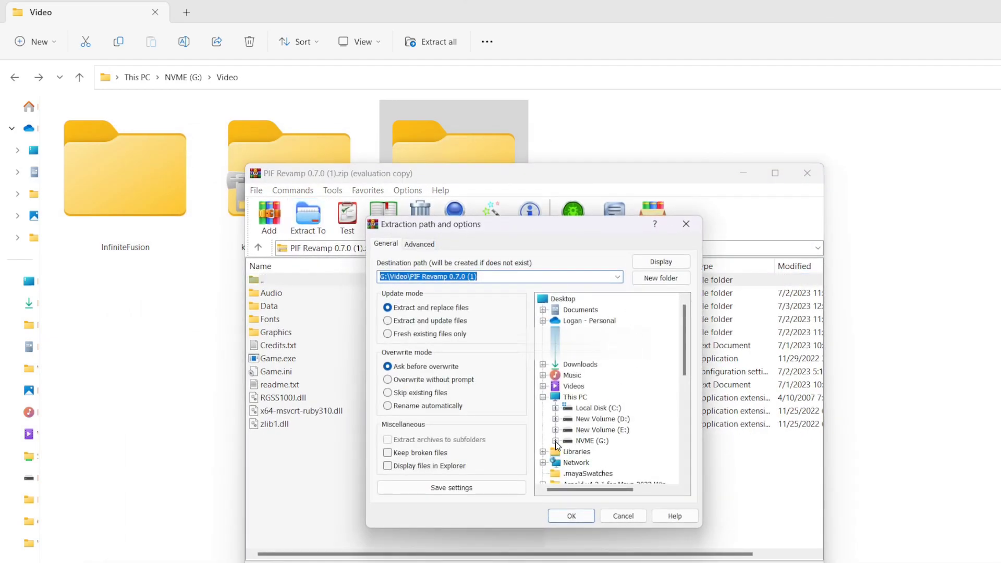
click(556, 441)
click(580, 474)
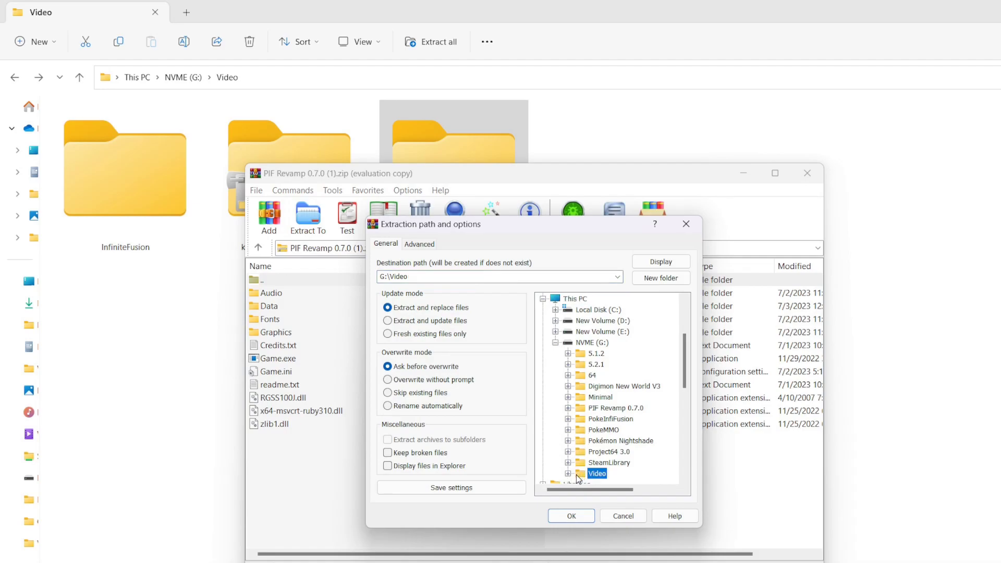
click(568, 474)
click(597, 474)
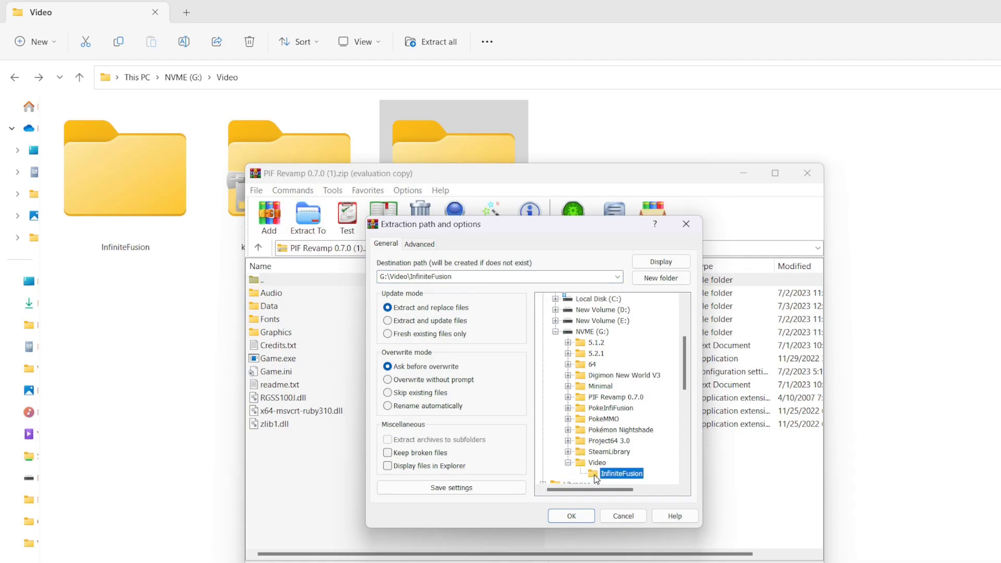
click(570, 516)
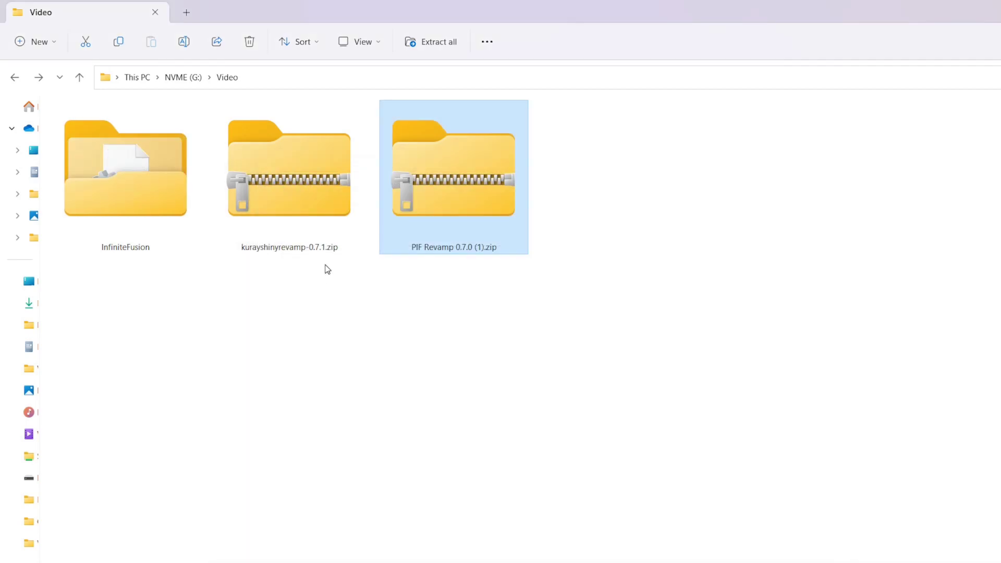
Check the extracted game files in the InfiniteFusion folder and return to the Video folder
double_click(146, 216)
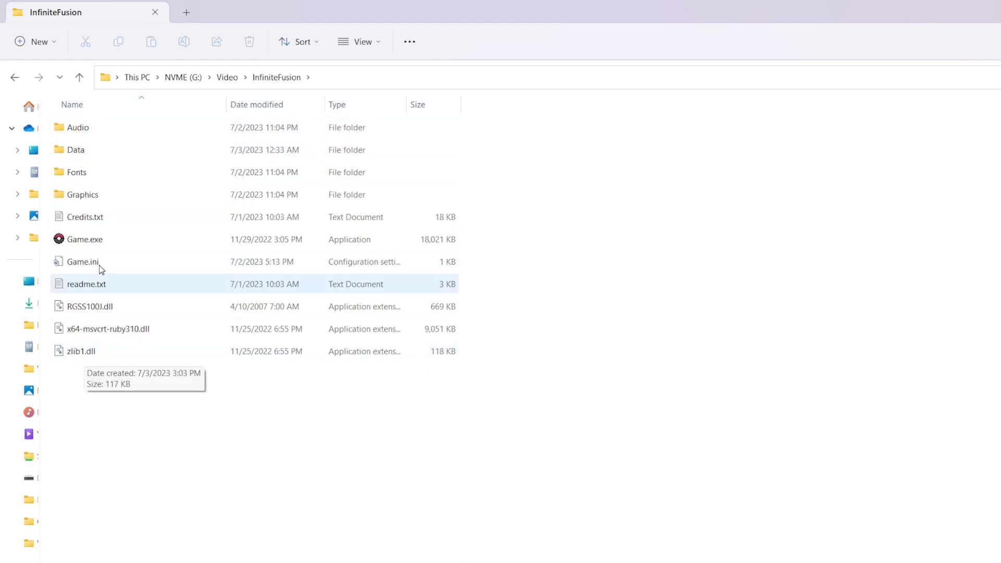
click(107, 217)
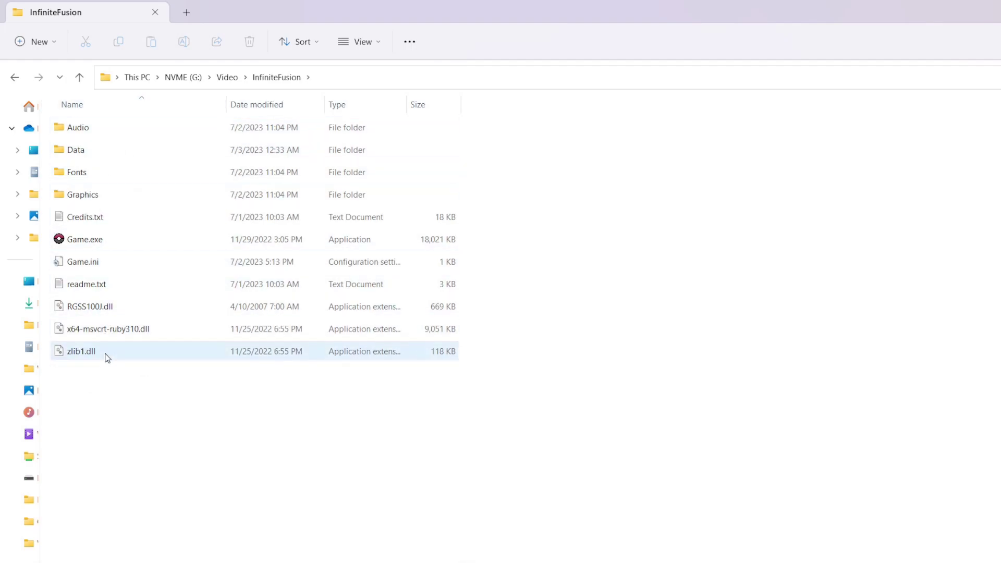
key(alt+Left)
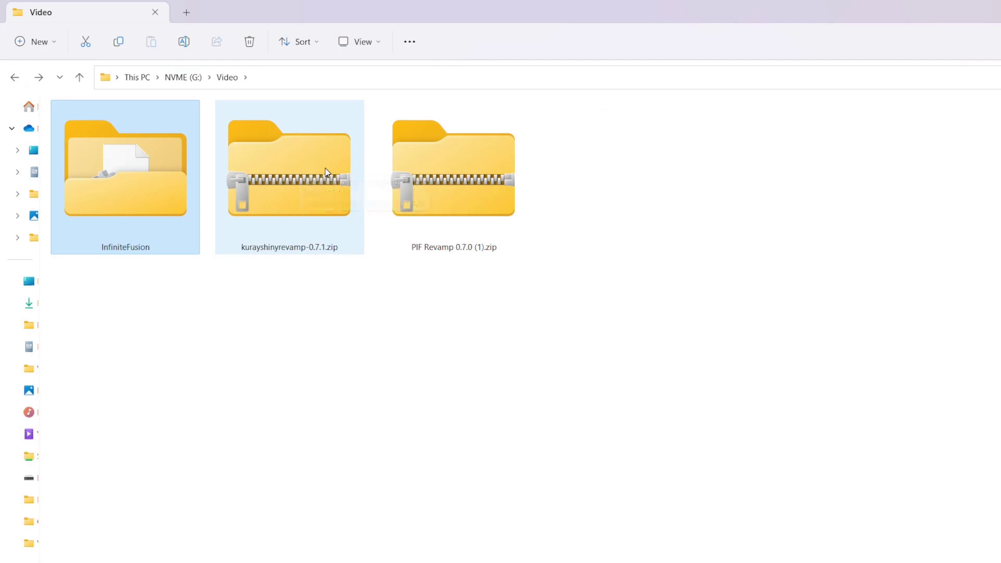
Open kurayshinyrevamp-0.7.1.zip with WinRAR and enter its kurayshinyrevamp-0.7.1 folder
click(325, 171)
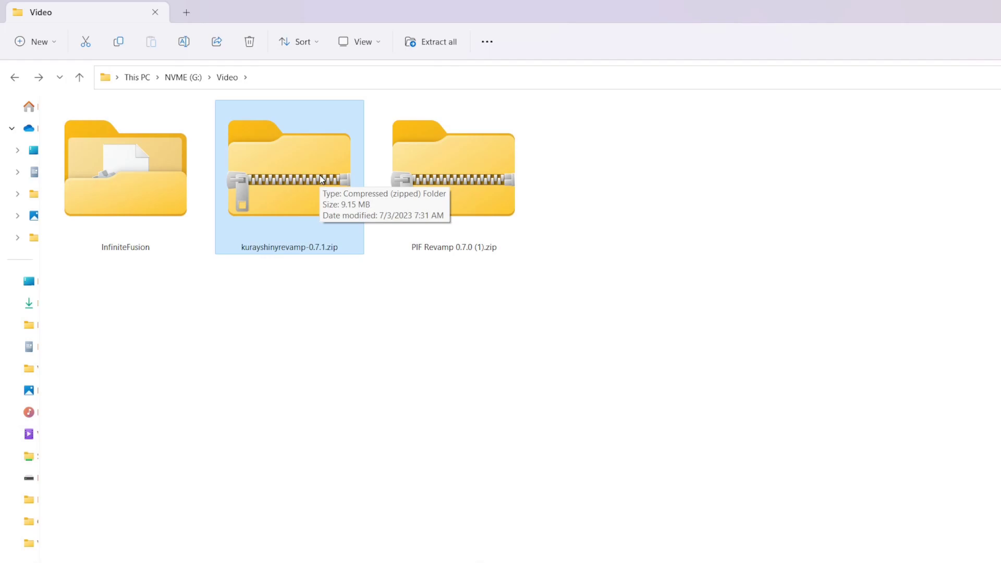
right_click(322, 180)
mouse_move(392, 245)
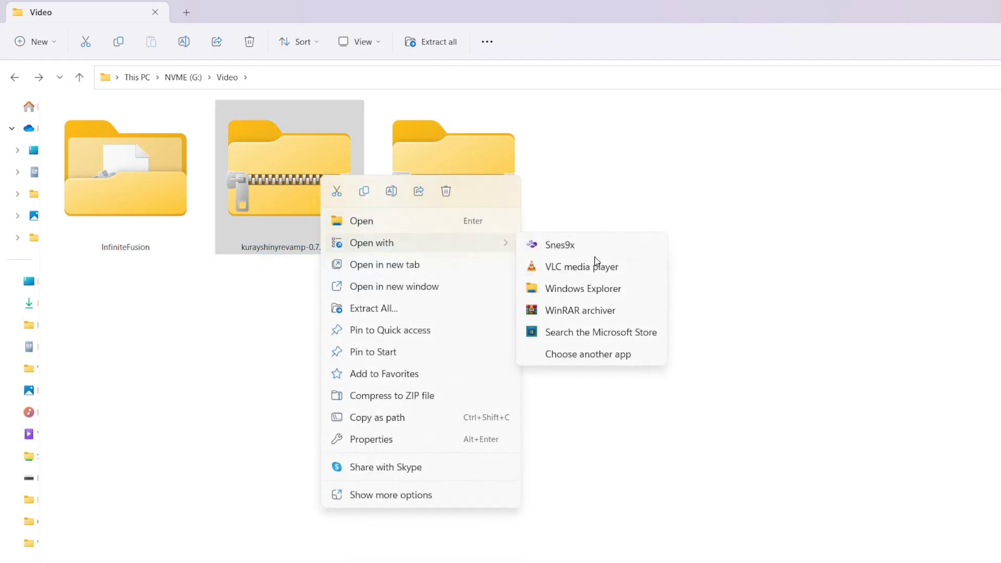
click(601, 309)
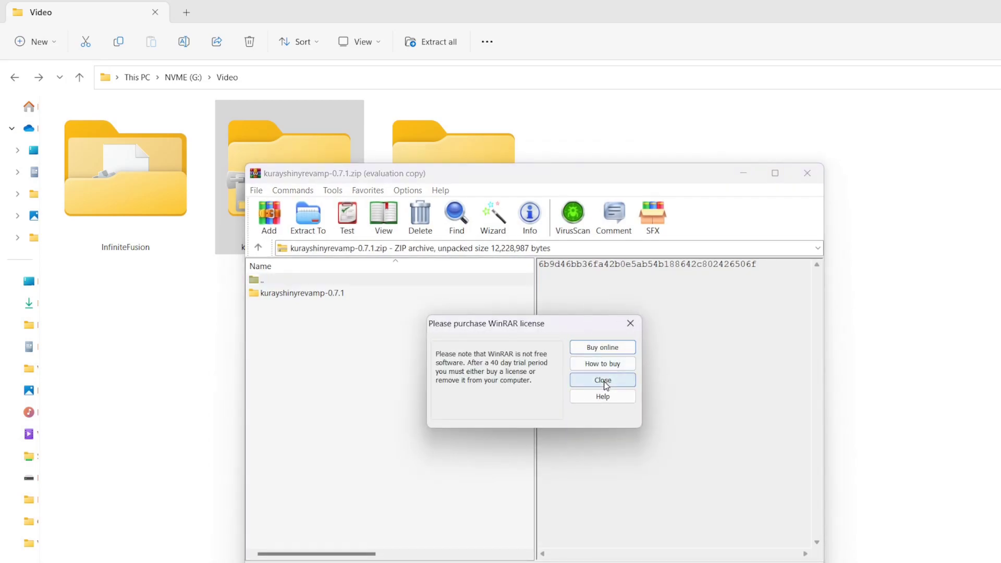
click(604, 380)
click(314, 292)
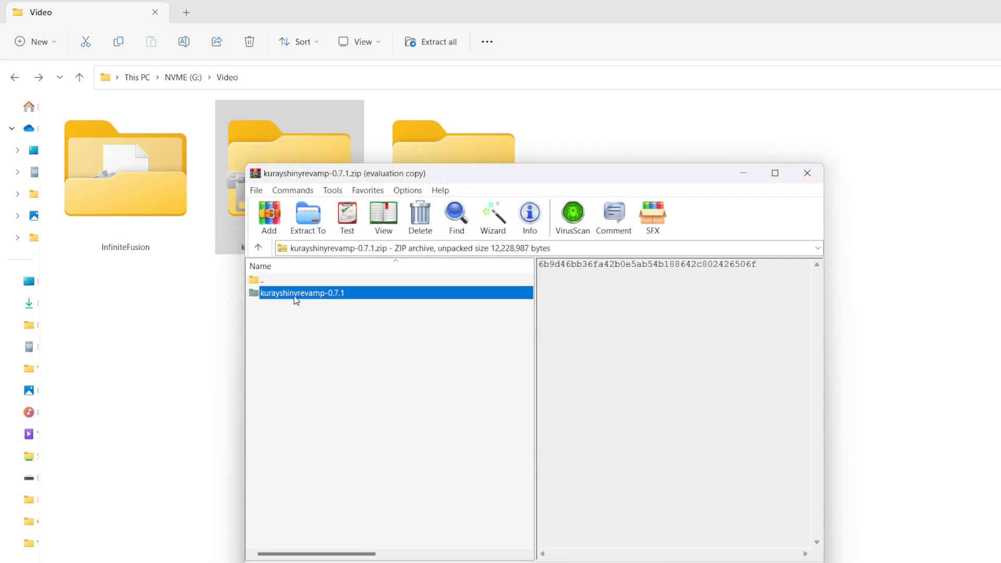
double_click(294, 295)
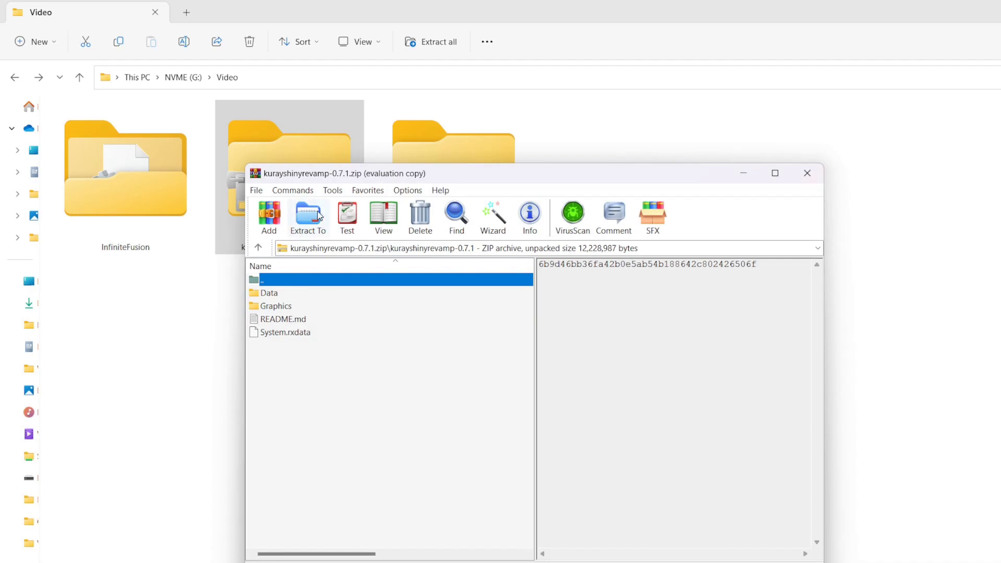
Extract the update files into G:\Video\InfiniteFusion, replacing all existing files, and close the archive
click(309, 223)
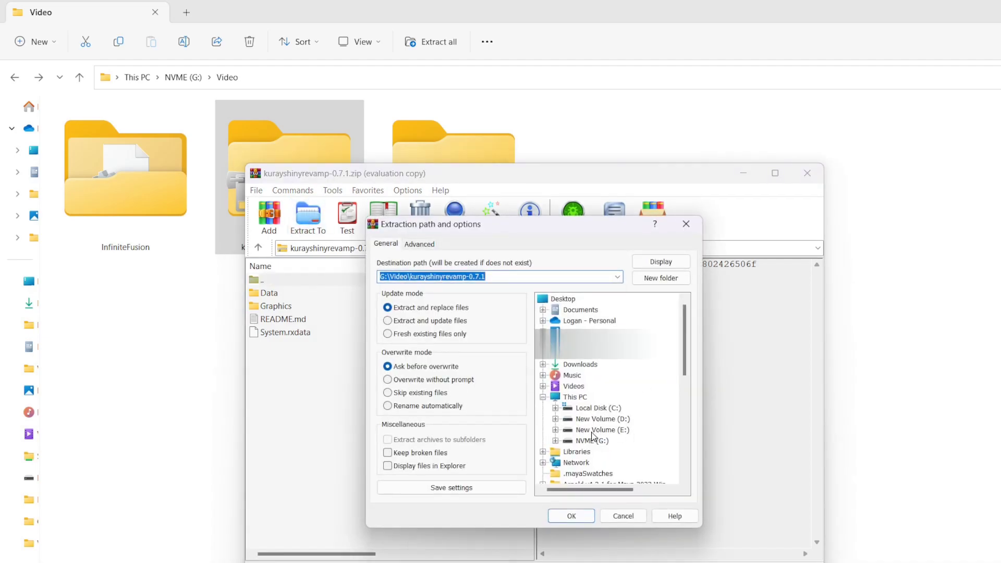
click(569, 443)
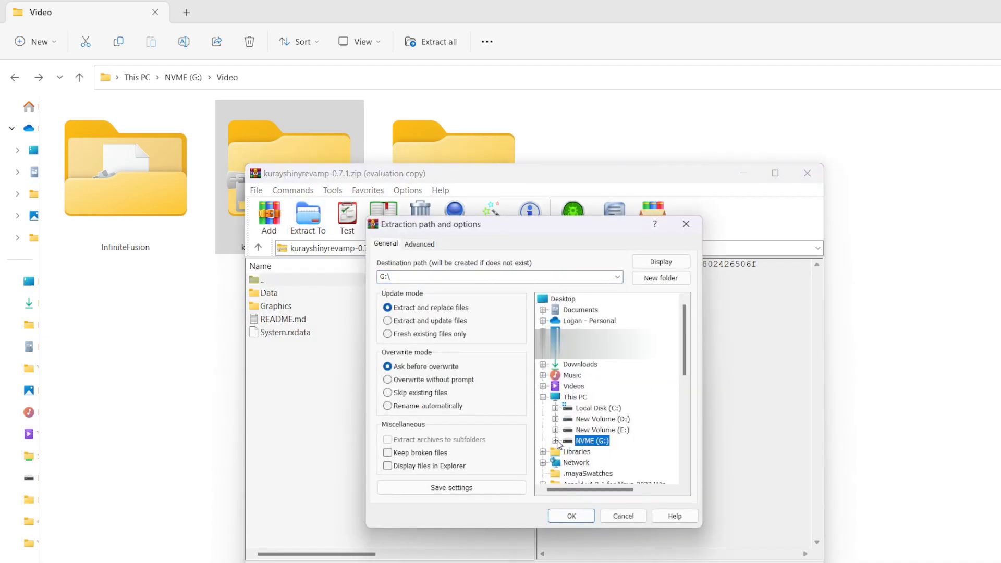
click(556, 442)
click(569, 474)
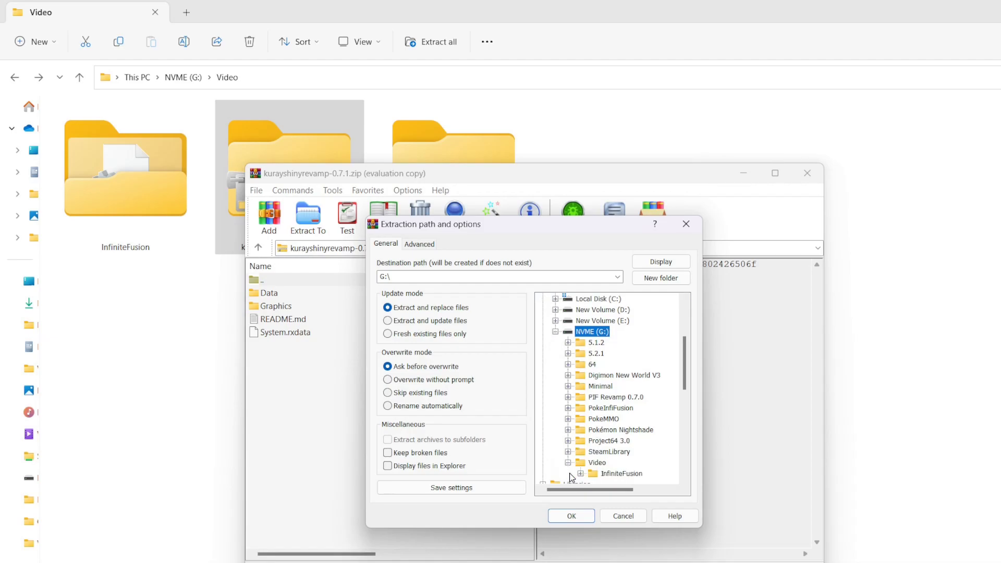
click(594, 474)
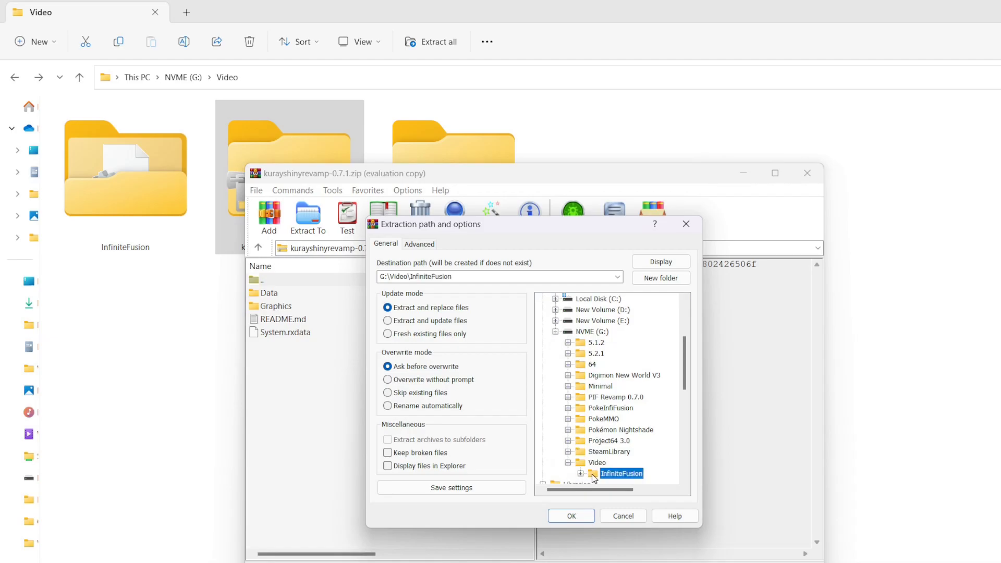
click(576, 518)
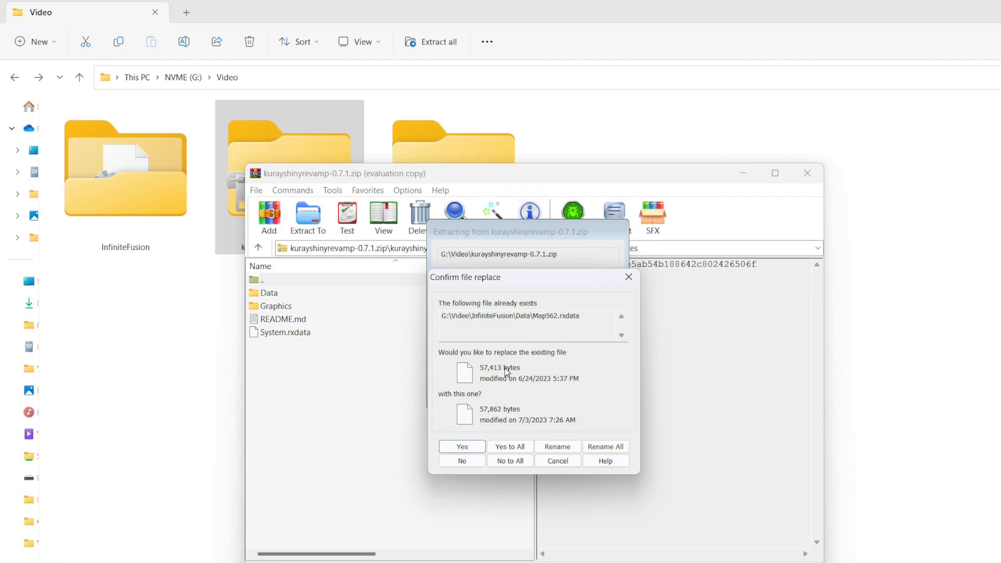
click(505, 447)
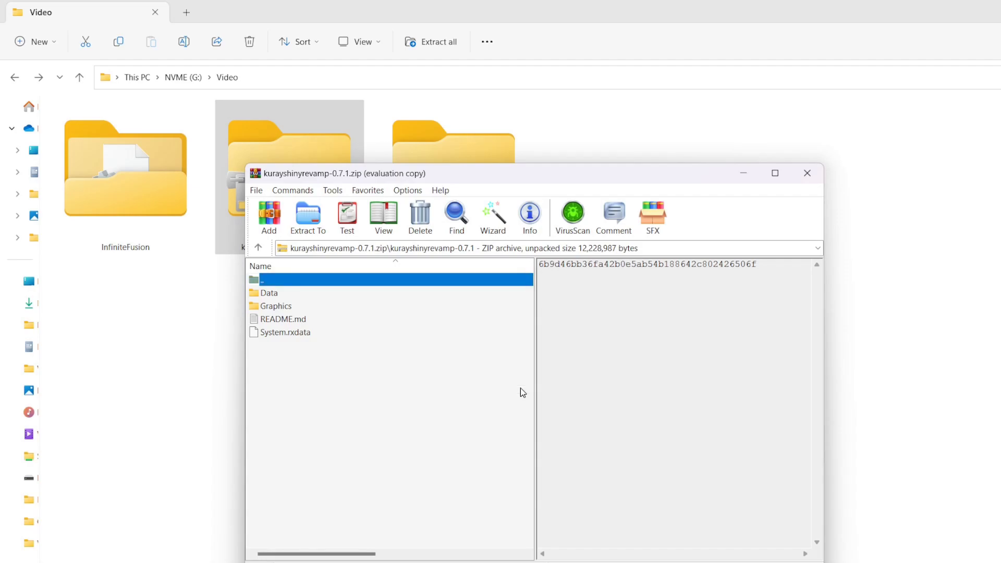
click(807, 173)
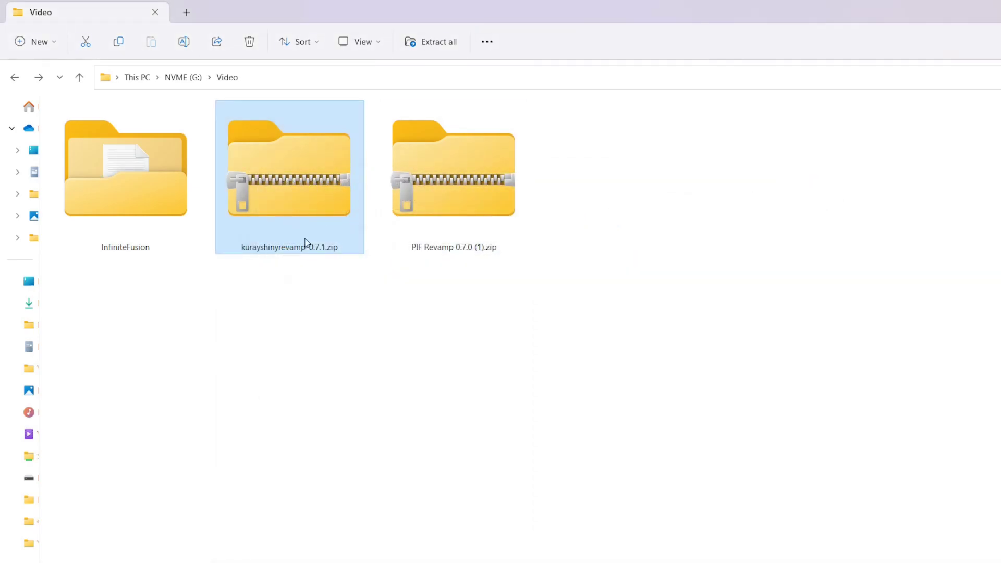
Launch Game.exe from the InfiniteFusion folder
double_click(164, 199)
click(186, 240)
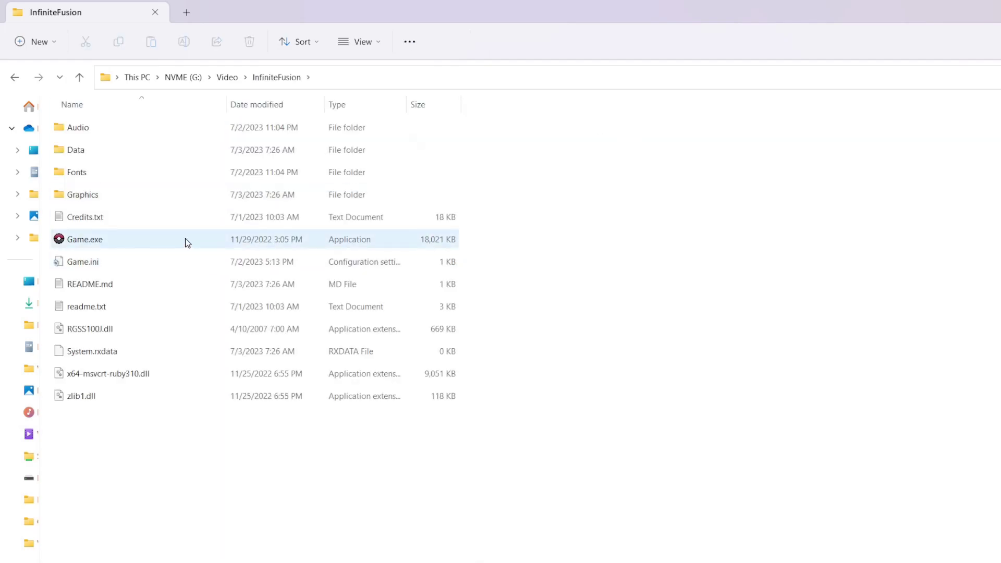
double_click(186, 240)
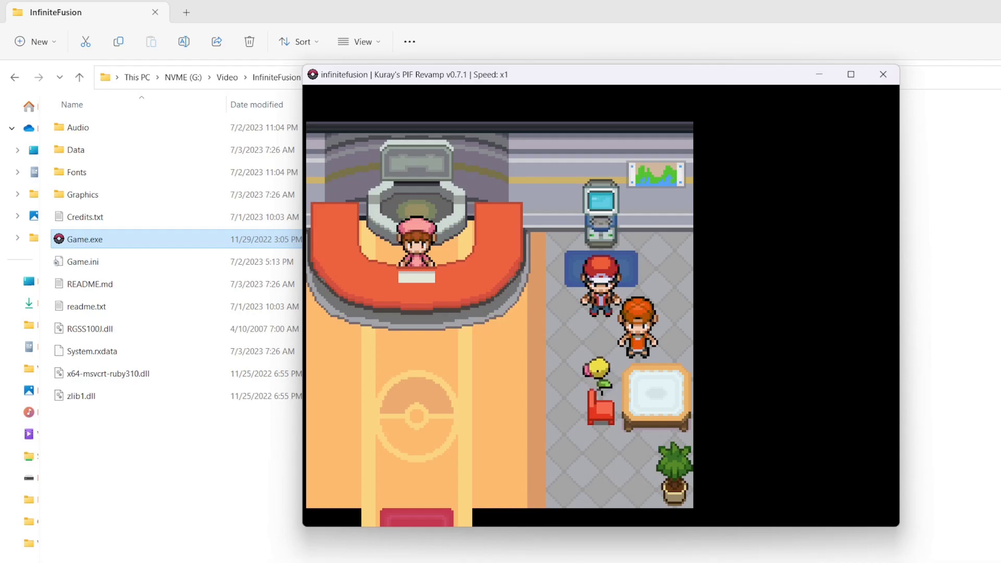
key(Up)
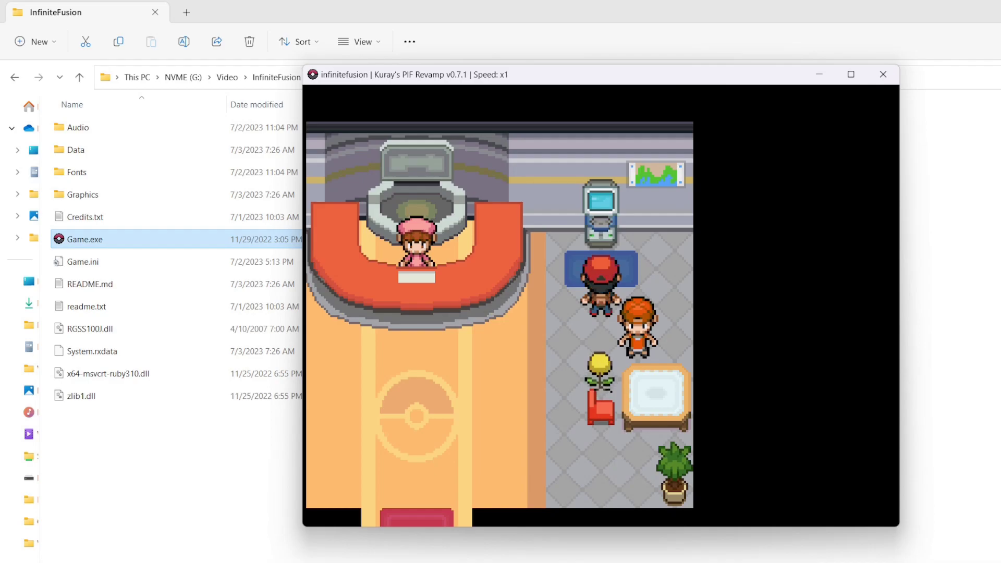
key(Up)
key(Escape)
key(Down)
key(Up)
key(Escape)
key(Return)
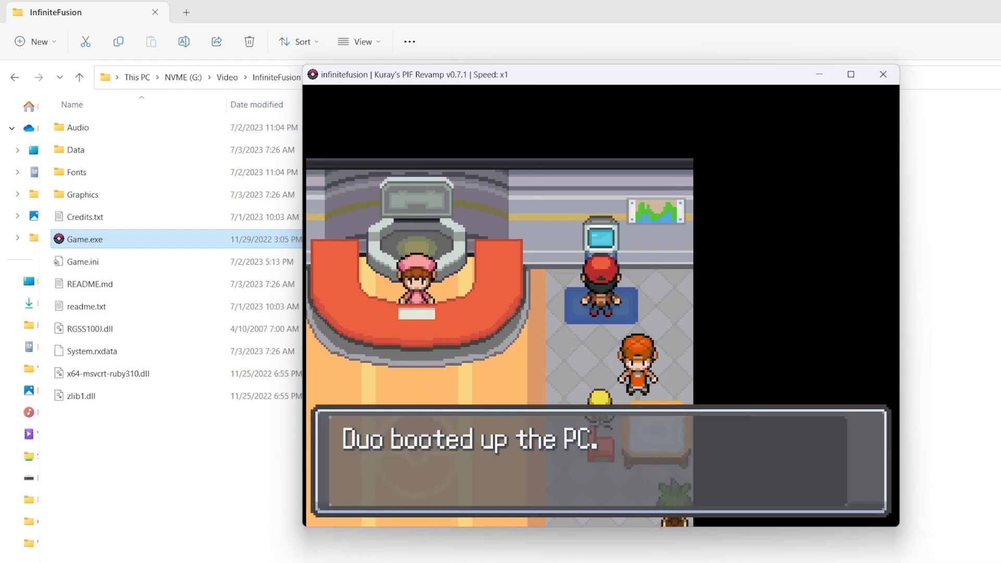
key(Return)
key(Return)
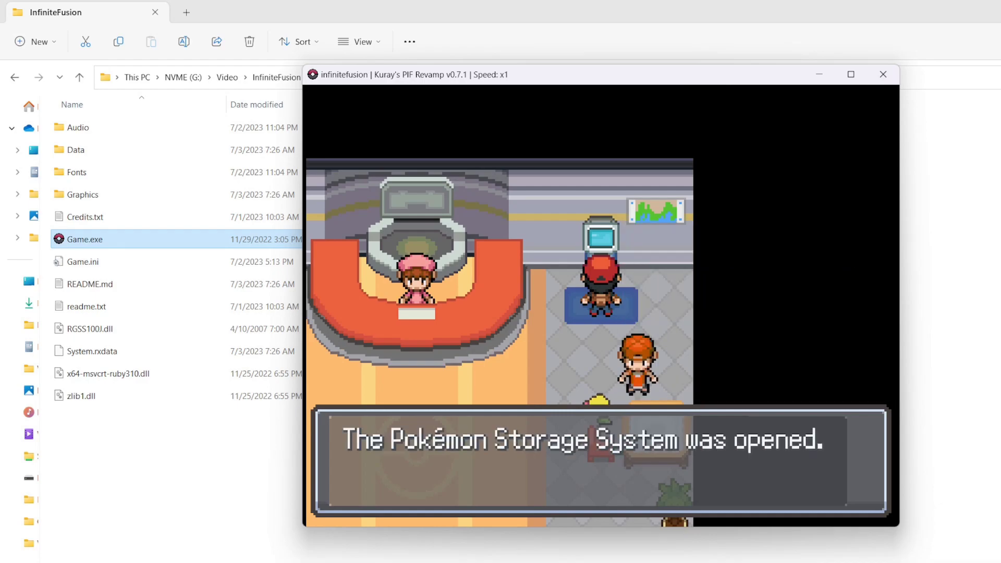
Enter the Pokémon boxes and examine the individual Doduo in the upper part of Box 9, comparing their sprites and star marks
key(Return)
key(Return)
key(Left)
key(Right)
key(Left)
key(Right)
key(Right)
key(Right)
key(Right)
key(Right)
key(Down)
key(Left)
key(Left)
key(Up)
key(Left)
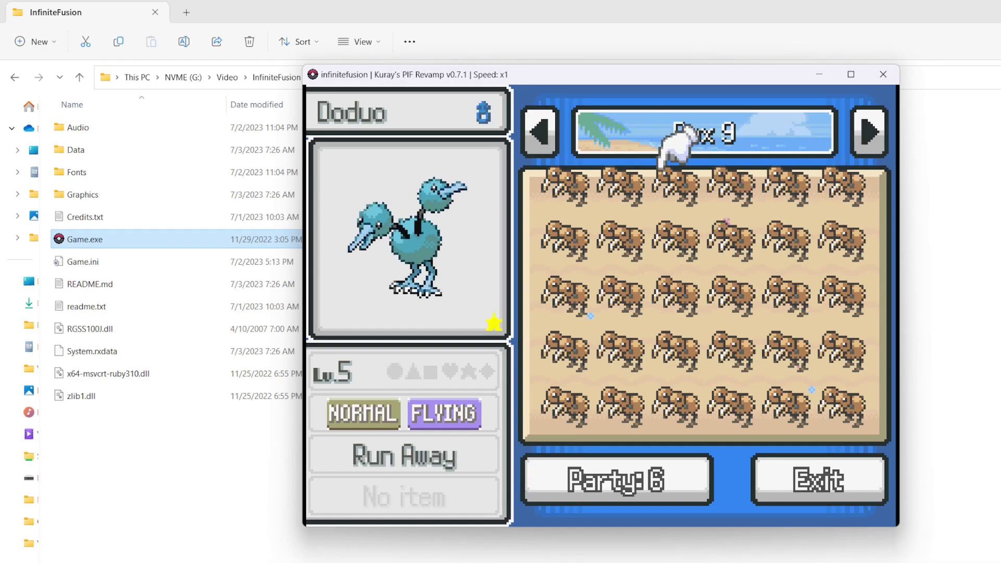
key(Left)
key(Left)
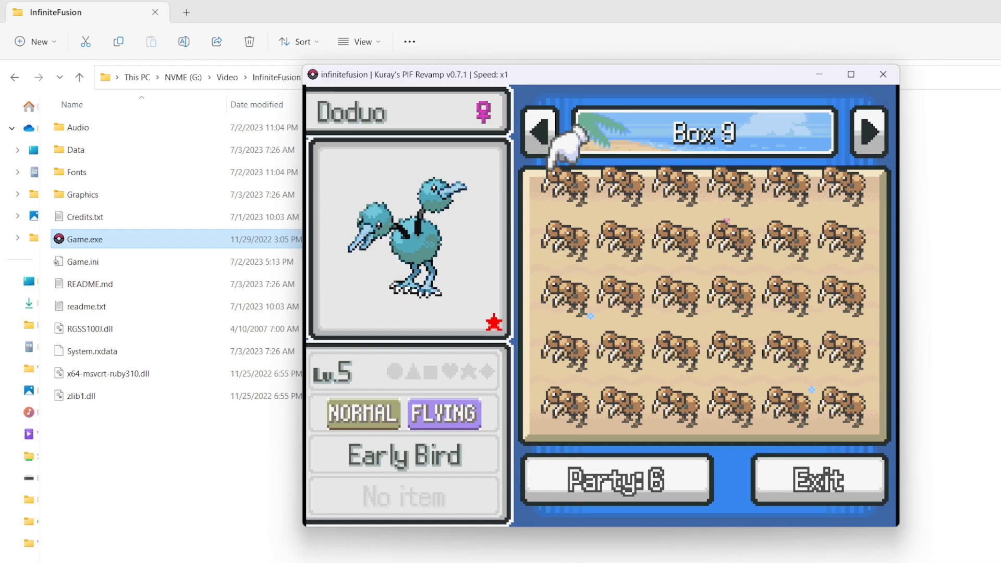
Look through more of the Doduo in Box 9 and leave the storage system
key(Down)
key(Right)
key(Right)
key(Down)
key(Down)
key(Down)
key(Down)
key(Down)
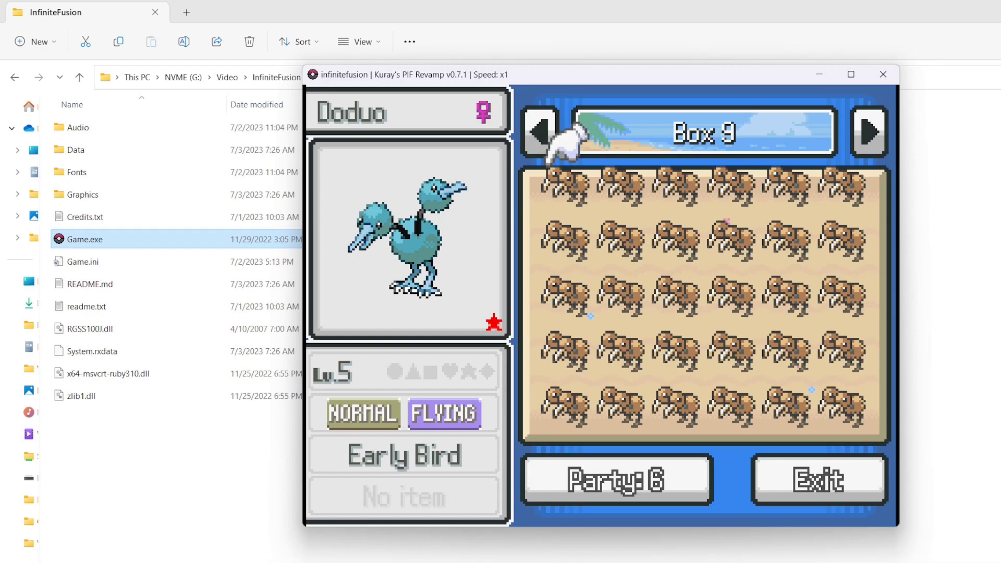
key(Escape)
Open the game's Options and enter Kuray's PIF Revamp Settings
key(Escape)
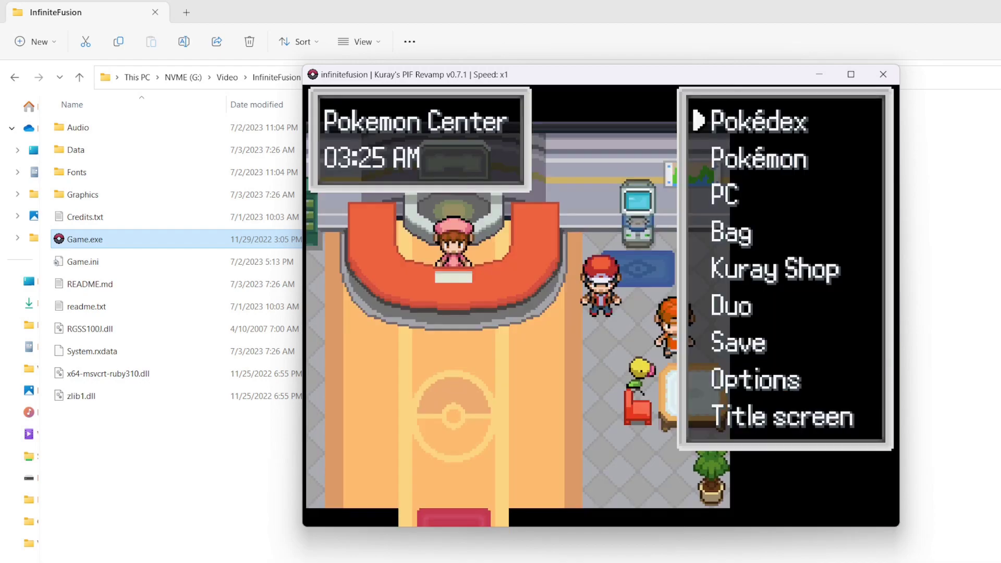
key(Down)
key(Down)
key(Down)
key(Down)
key(Down)
key(Down)
key(Down)
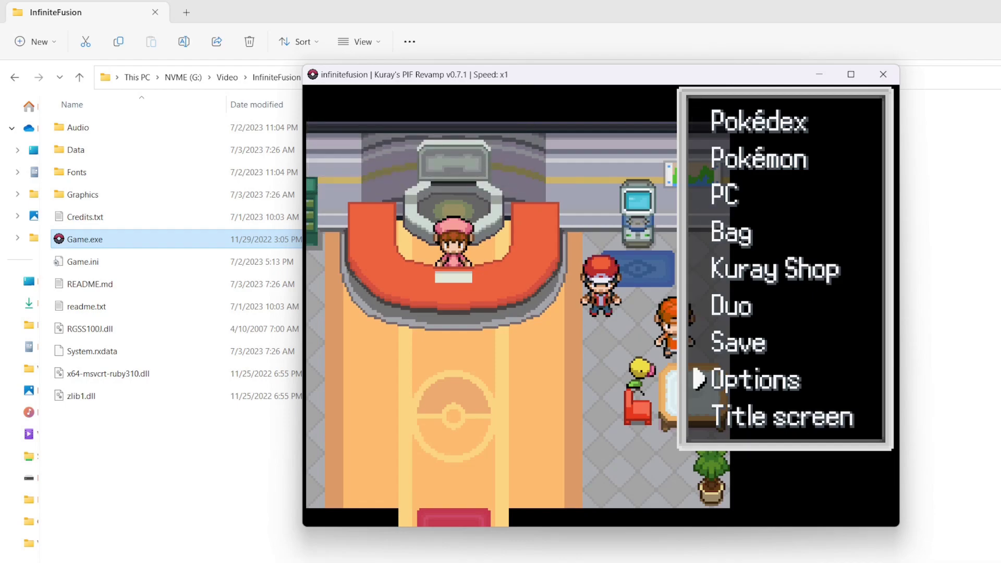
key(Return)
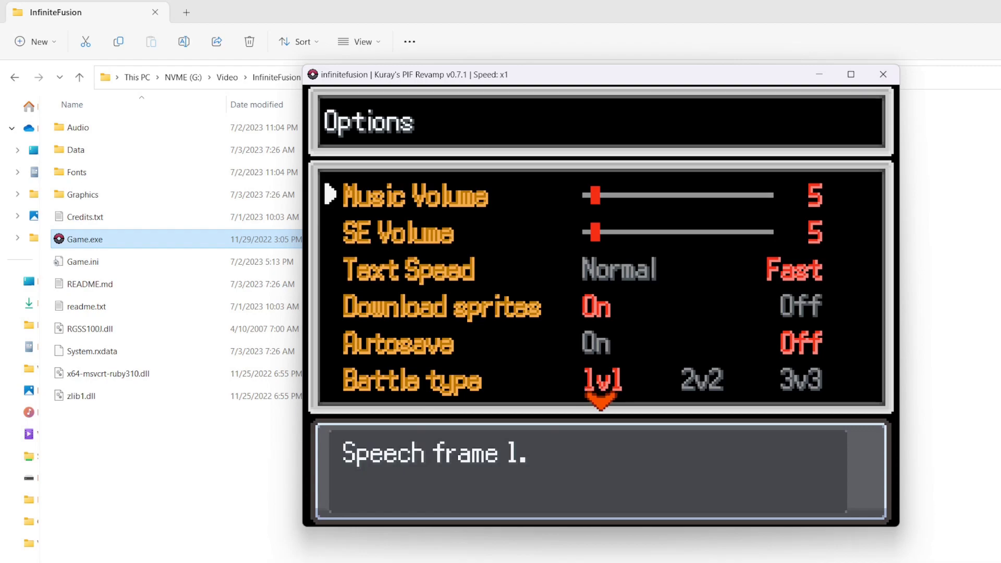
key(Up)
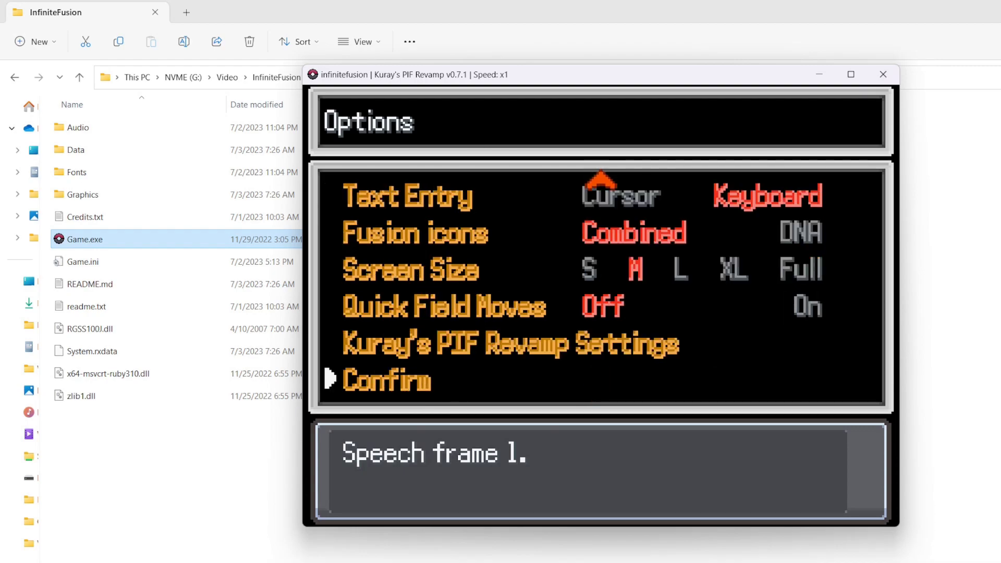
key(Up)
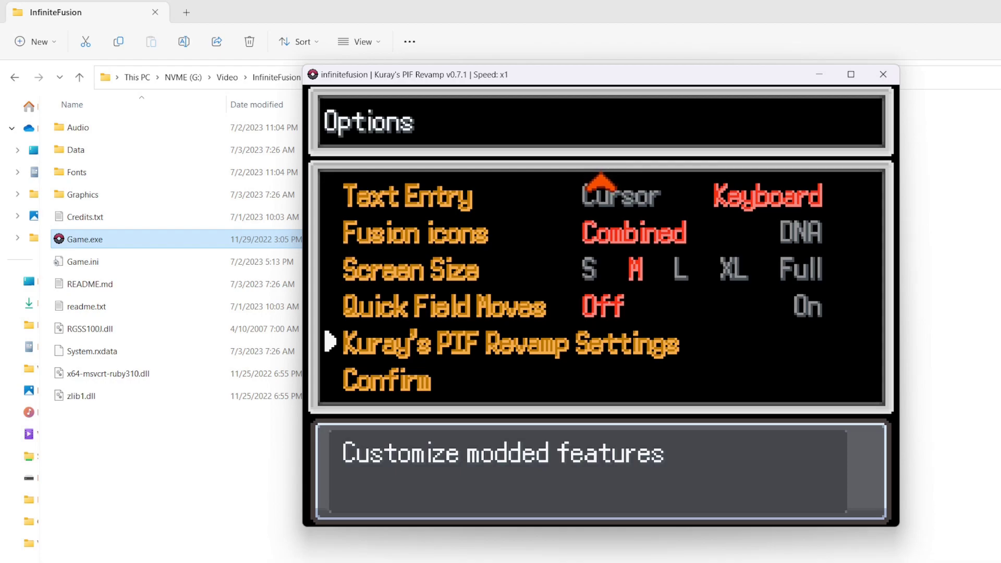
key(Return)
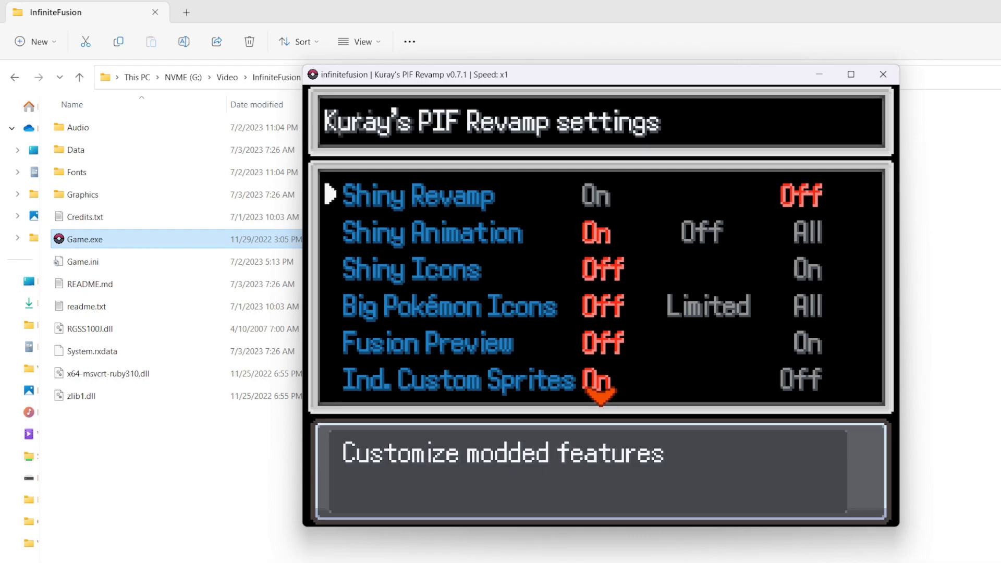
Set Shiny Revamp to On in the mod settings and return to the Options screen
key(Left)
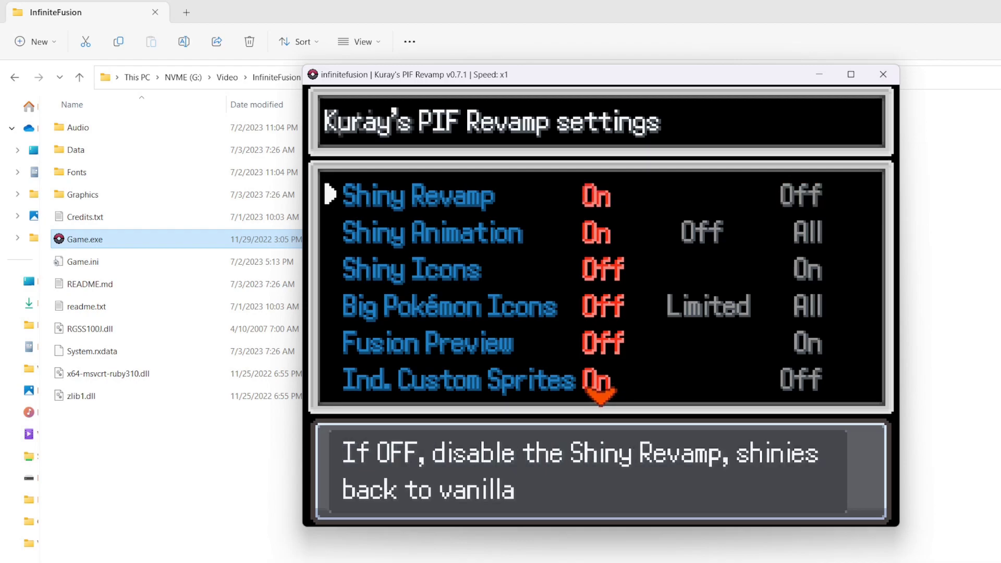
key(Right)
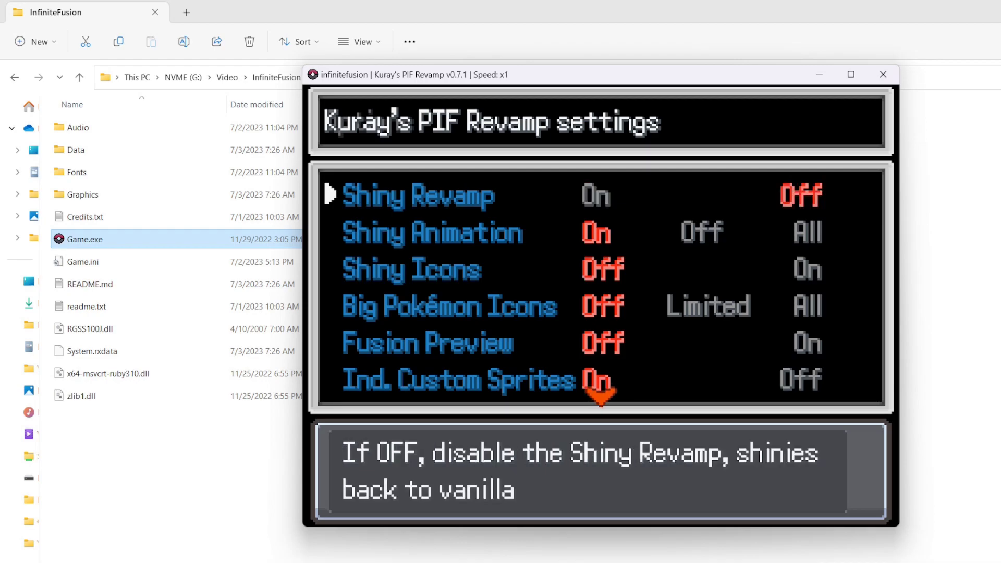
key(Left)
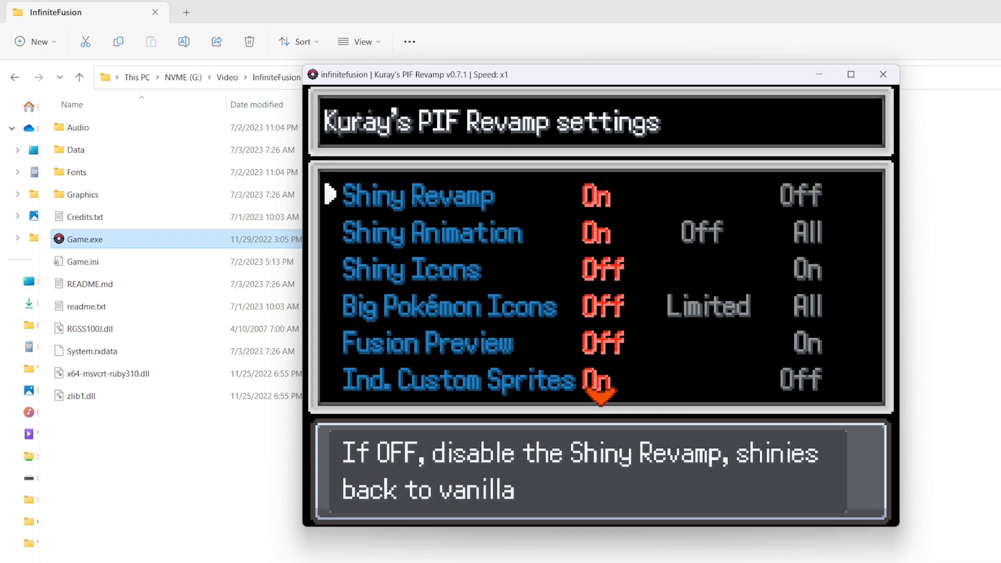
key(Escape)
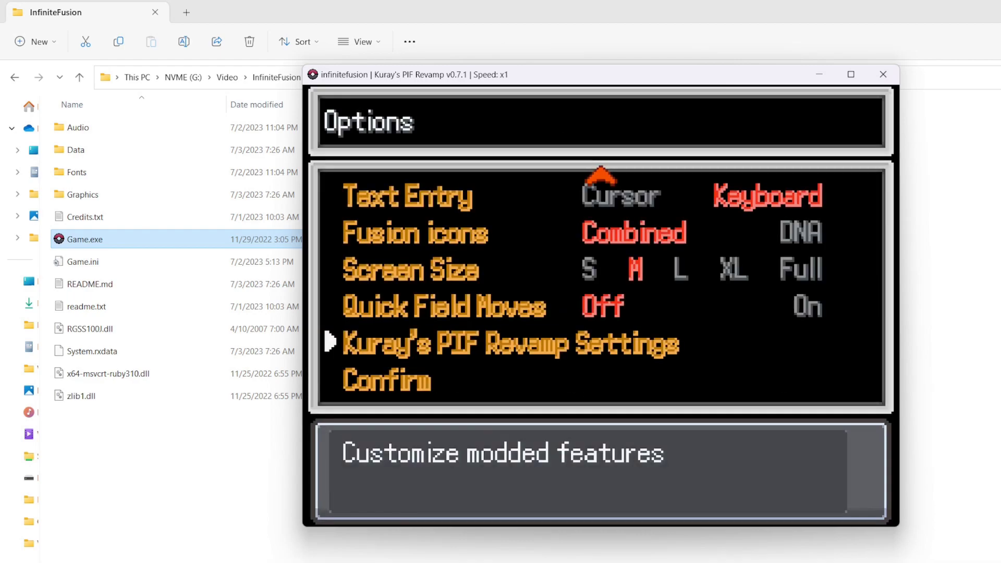